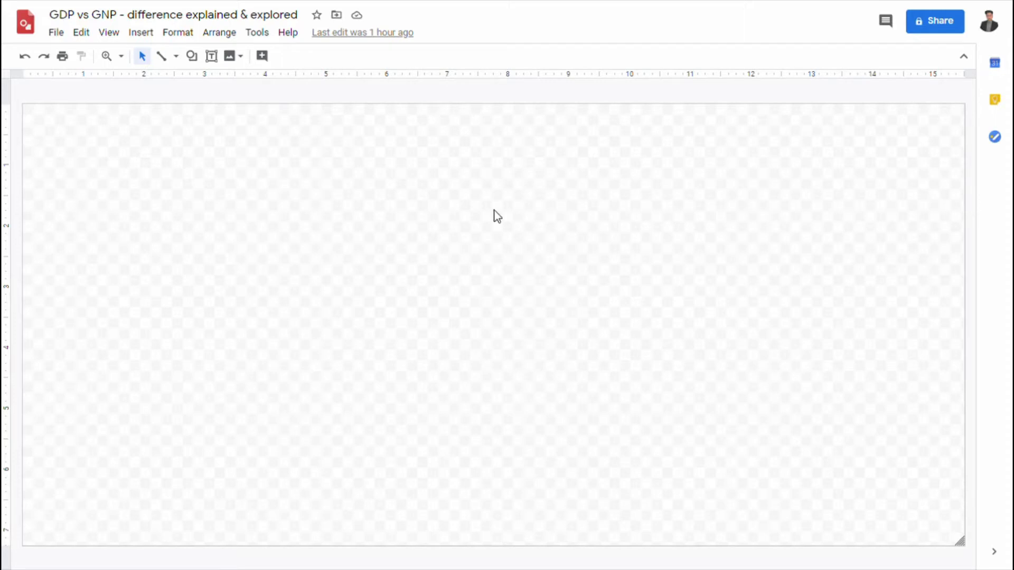
Step: Draw a wide text box across the canvas top and type 'GDP and GNP: Gross Domestic Product and Gross National Product'
{"action": "left_click", "coordinate": [212, 56]}
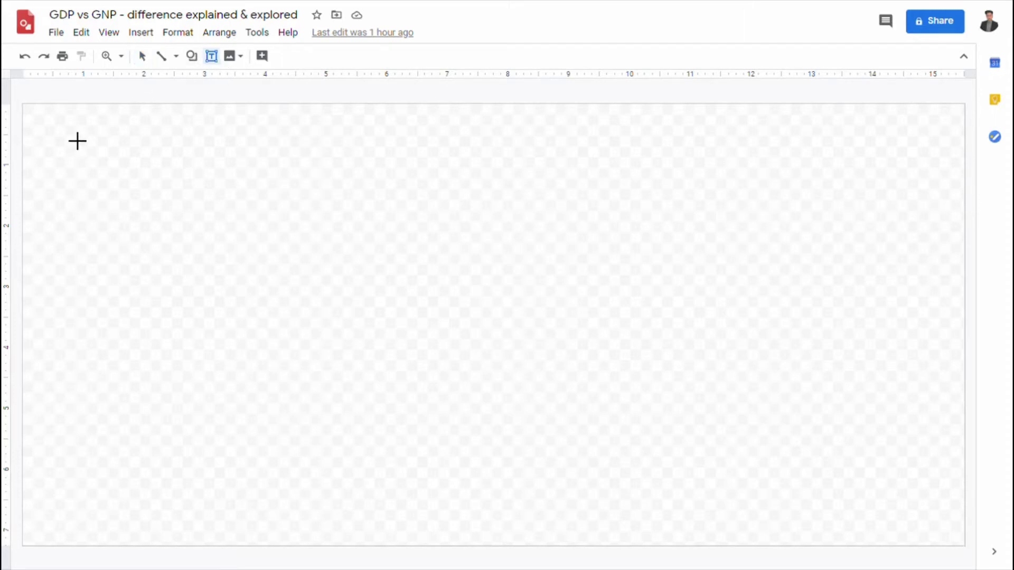
{"action": "mouse_move", "coordinate": [53, 133]}
{"action": "left_mouse_down"}
{"action": "mouse_move", "coordinate": [528, 297]}
{"action": "mouse_move", "coordinate": [644, 268]}
{"action": "mouse_move", "coordinate": [636, 260]}
{"action": "left_mouse_up"}
{"action": "type", "text": "GDP and "}
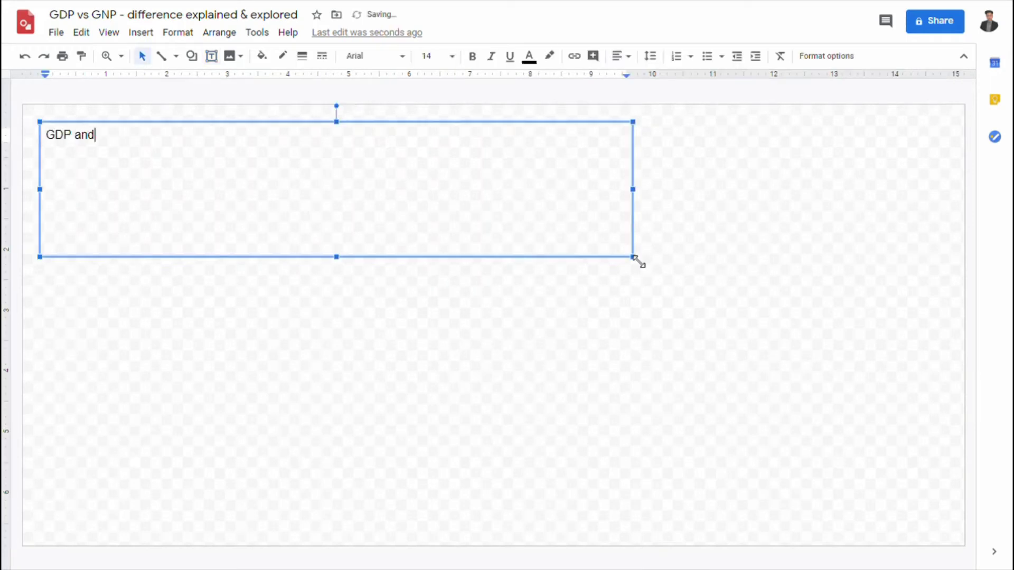
{"action": "type", "text": "GNP"}
{"action": "key", "text": "BackSpace"}
{"action": "type", "text": ": ("}
{"action": "key", "text": "BackSpace"}
{"action": "type", "text": "Gross Do"}
{"action": "type", "text": "mestic Pro"}
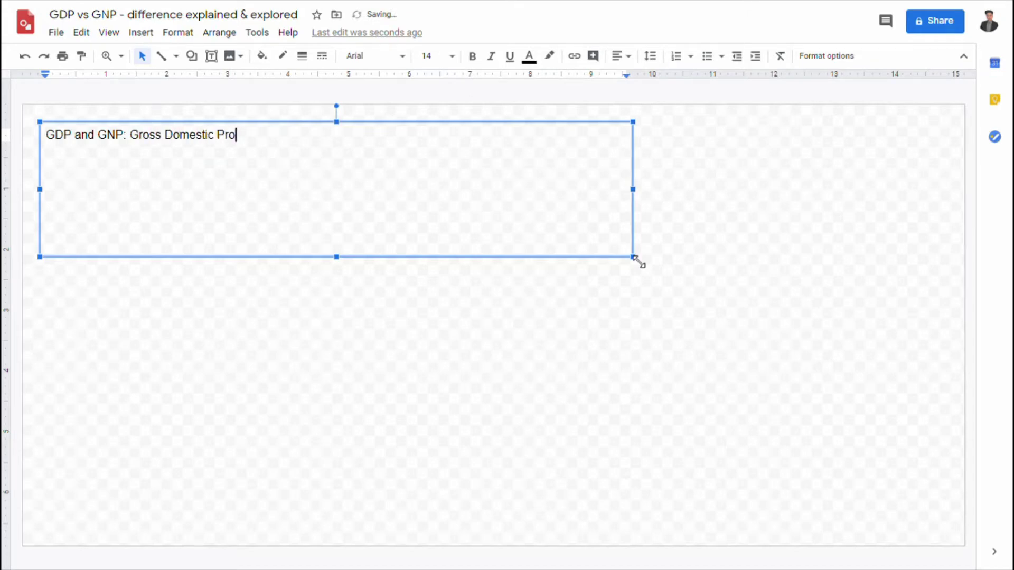
{"action": "type", "text": "duct and Gross Nati"}
{"action": "type", "text": "ona"}
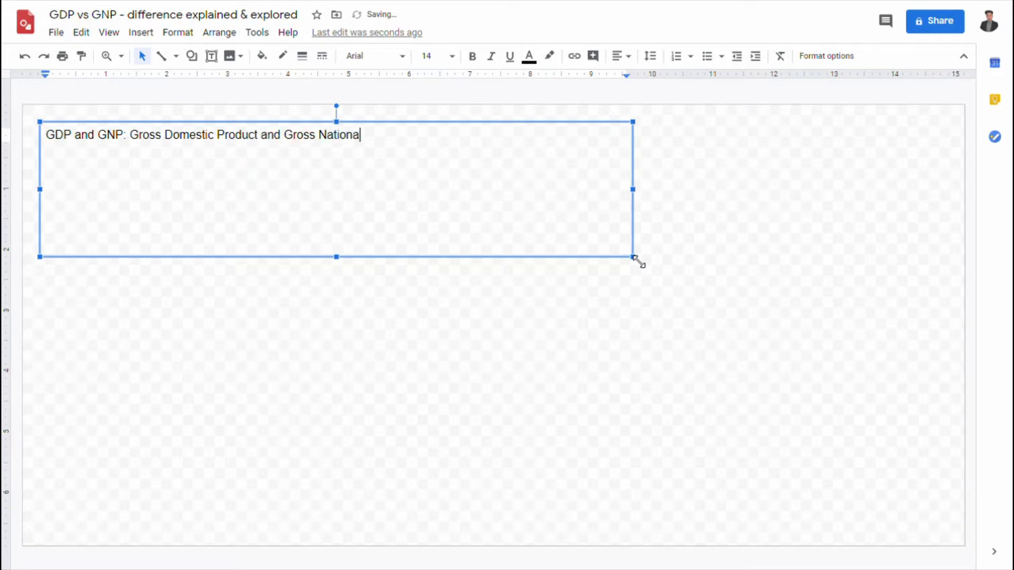
{"action": "type", "text": "l Product"}
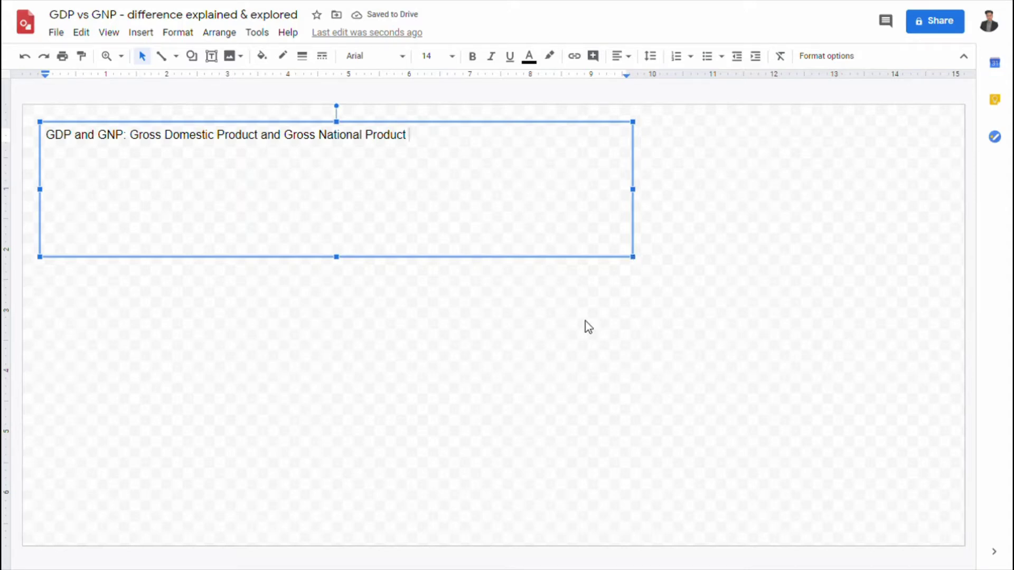
{"action": "left_click", "coordinate": [647, 419]}
{"action": "left_click", "coordinate": [408, 150]}
{"action": "left_click", "coordinate": [425, 153]}
Step: Start a 'Question:' paragraph asking whether Macdonals' economic activity in China accounts for America's GDP
{"action": "key", "text": "Return"}
{"action": "key", "text": "Return"}
{"action": "type", "text": "Question: w"}
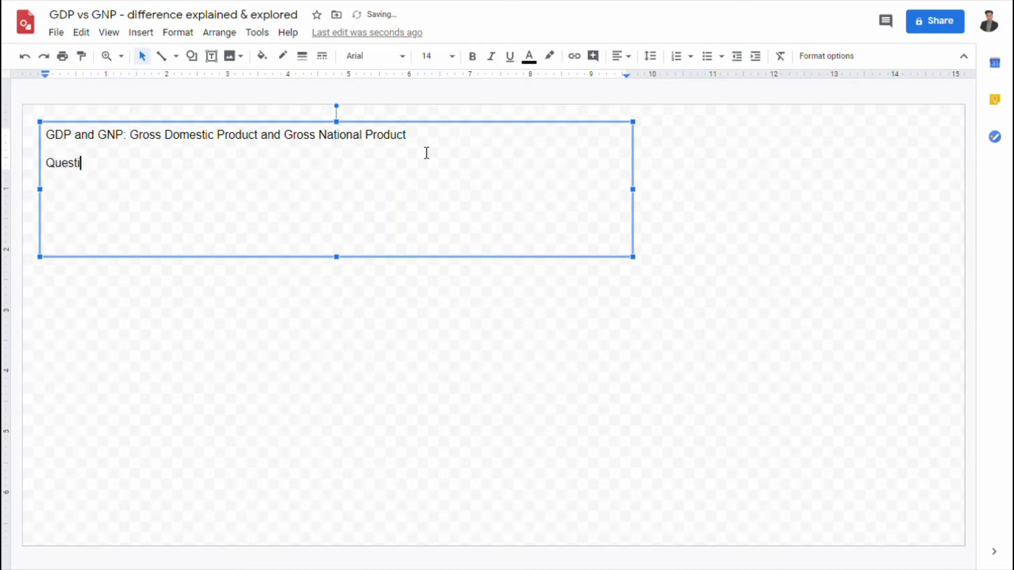
{"action": "key", "text": "BackSpace"}
{"action": "type", "text": "What if Macdonal"}
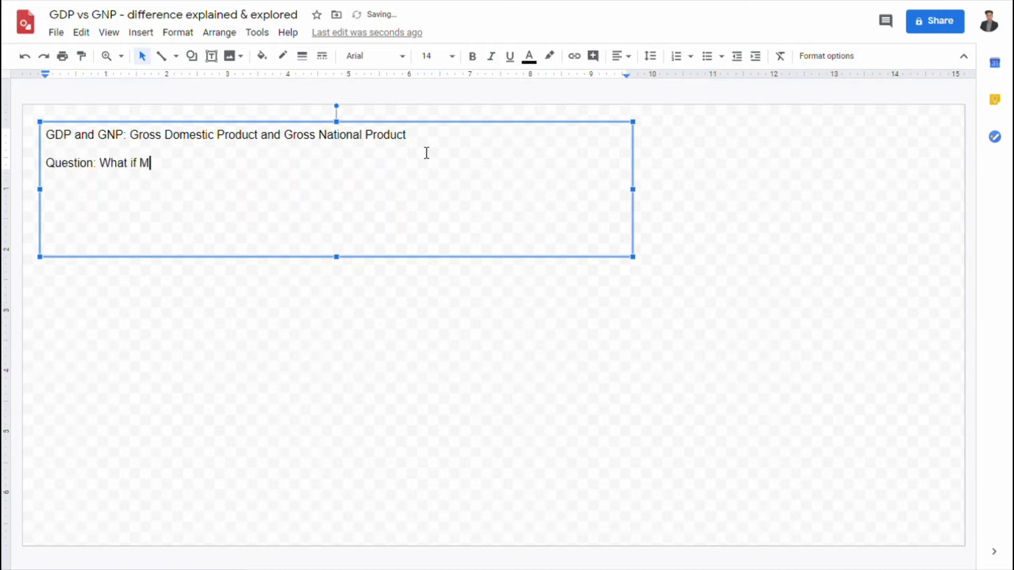
{"action": "type", "text": "s opper"}
{"action": "type", "text": "ates "}
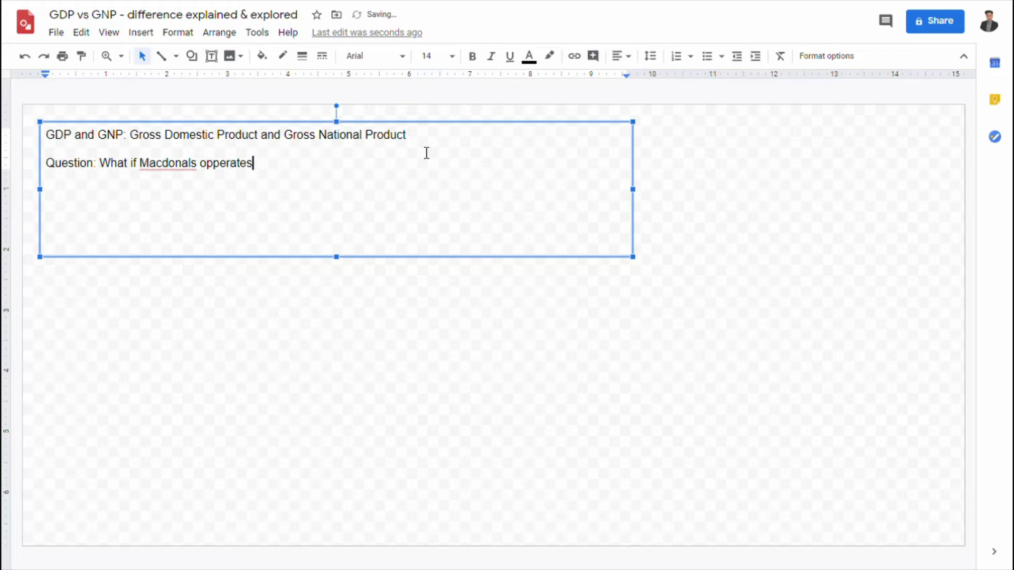
{"action": "type", "text": "in China and makes mon"}
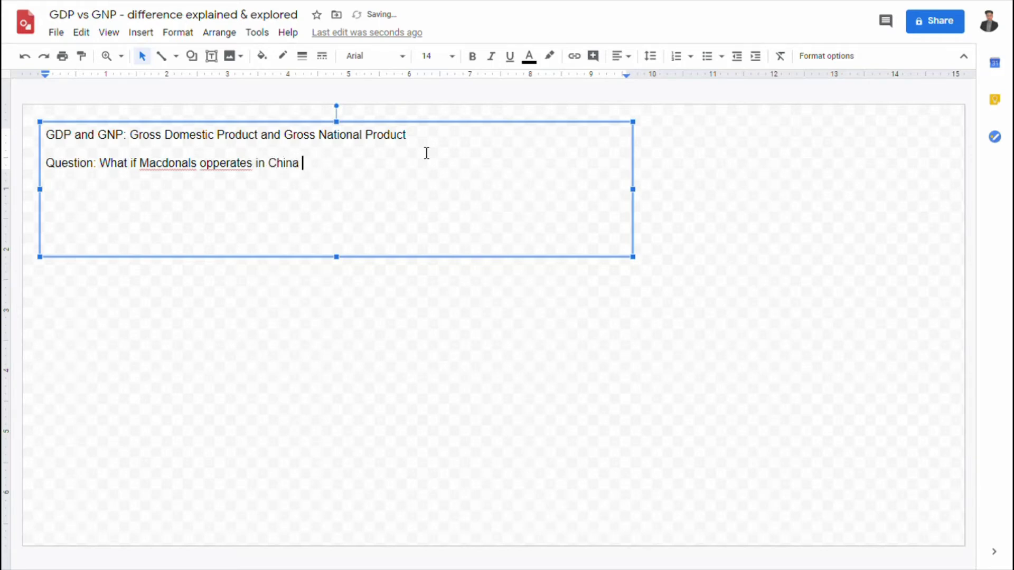
{"action": "type", "text": "ey"}
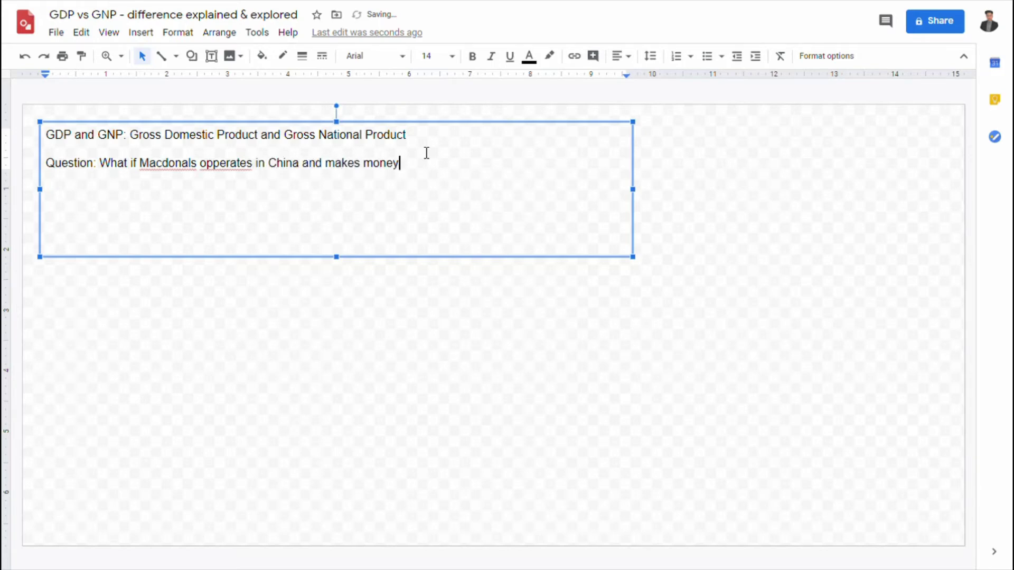
{"action": "type", "text": "? Does the economic a"}
{"action": "type", "text": "ct"}
{"action": "key", "text": "BackSpace"}
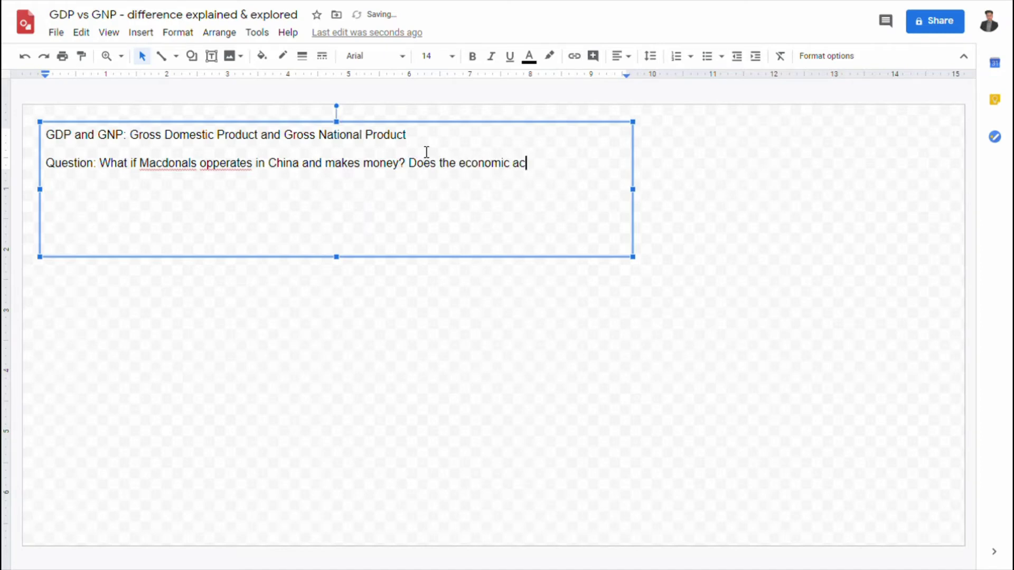
{"action": "type", "text": "tivity gained "}
{"action": "type", "text": "in th"}
{"action": "key", "text": "BackSpace"}
{"action": "key", "text": "BackSpace"}
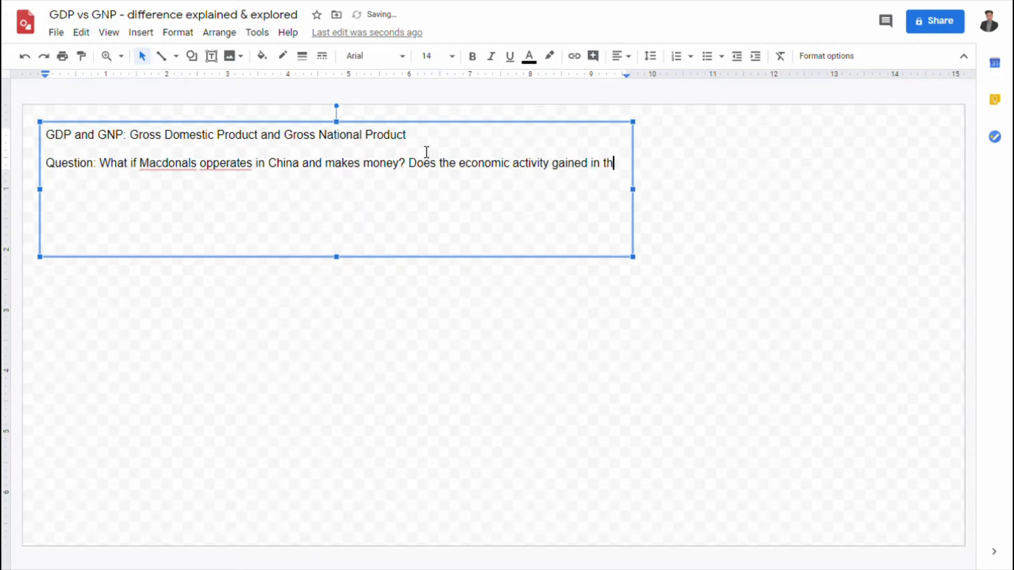
{"action": "key", "text": "BackSpace"}
{"action": "key", "text": "BackSpace"}
{"action": "key", "text": "BackSpace"}
{"action": "type", "text": "in CHina"}
{"action": "key", "text": "BackSpace"}
{"action": "key", "text": "BackSpace"}
{"action": "key", "text": "BackSpace"}
{"action": "type", "text": "hina by macdo"}
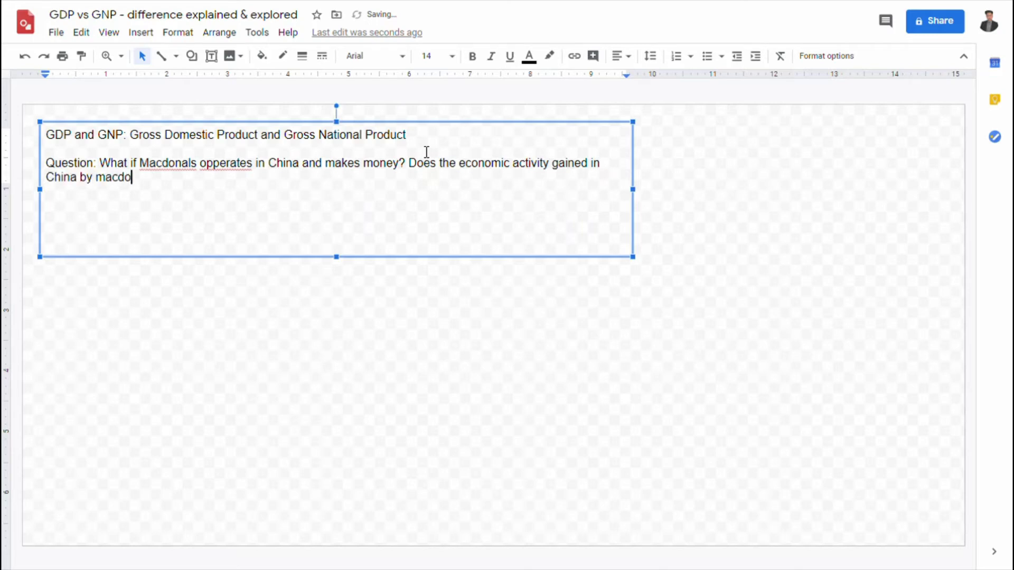
{"action": "type", "text": "nalds accou"}
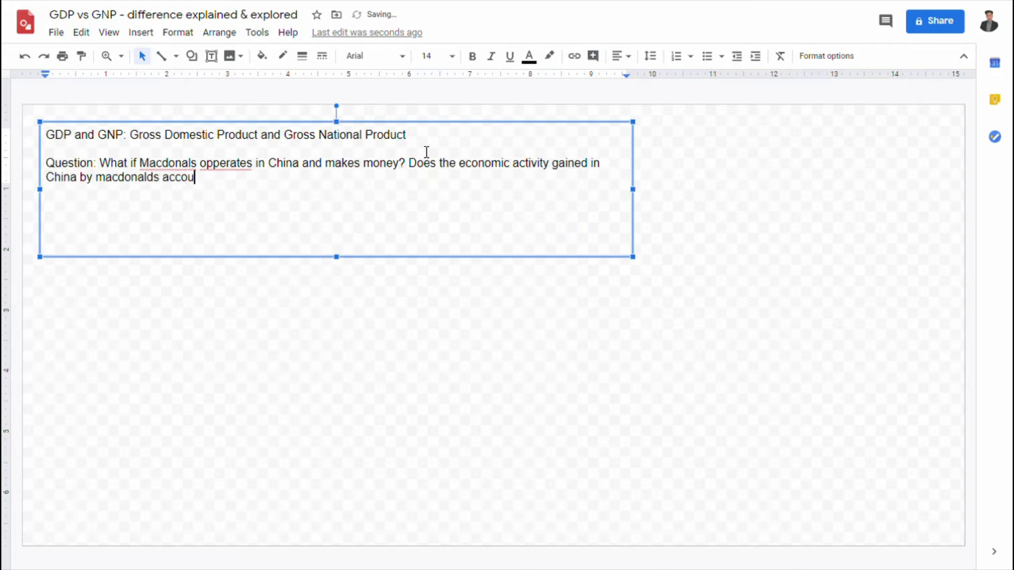
{"action": "type", "text": "nt for Americ"}
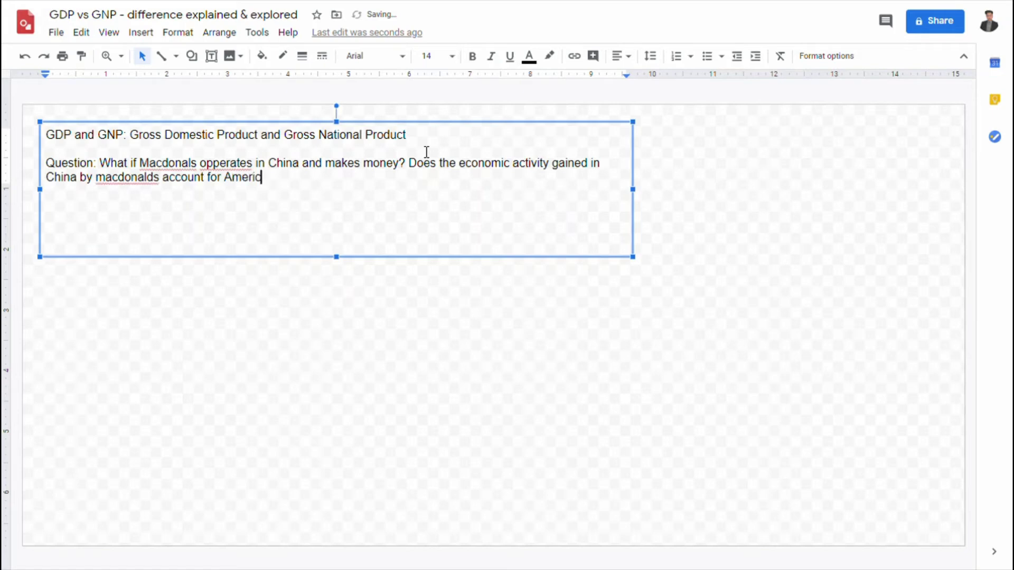
{"action": "type", "text": "a's GDP?"}
{"action": "type", "text": " or"}
Step: Finish the question with 'or China's GDP and GNP?'
{"action": "key", "text": "BackSpace"}
{"action": "key", "text": "BackSpace"}
{"action": "type", "text": "And G"}
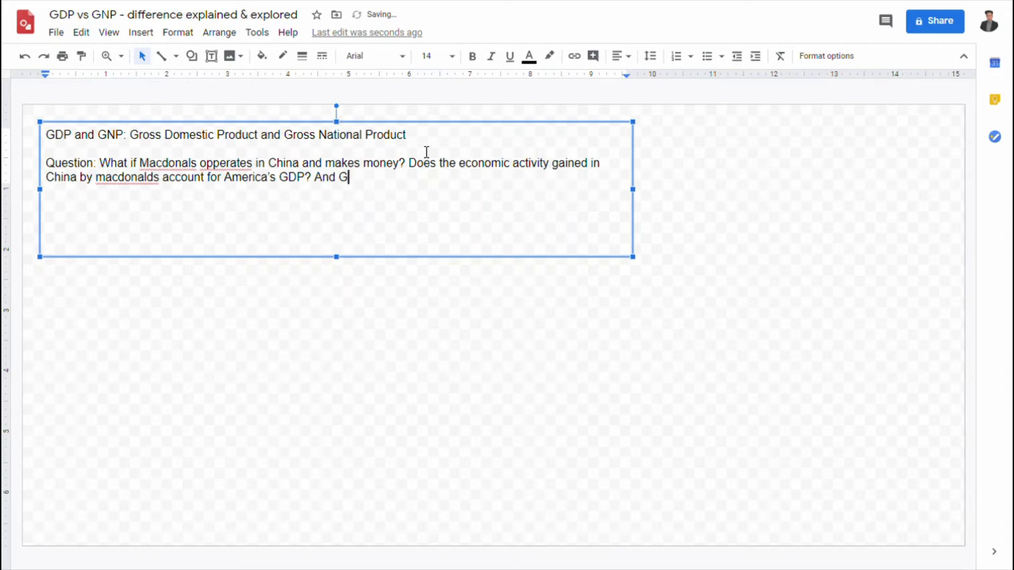
{"action": "type", "text": "NP pro"}
{"action": "key", "text": "BackSpace"}
{"action": "key", "text": "BackSpace"}
{"action": "key", "text": "BackSpace"}
{"action": "type", "text": "or CH"}
{"action": "key", "text": "BackSpace"}
{"action": "type", "text": "hina's C"}
{"action": "type", "text": "DP and"}
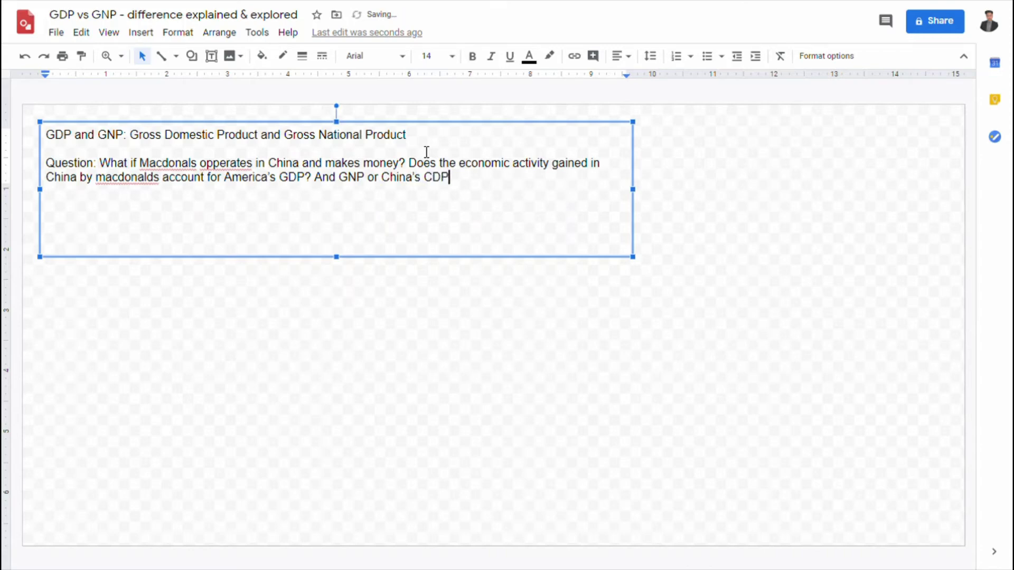
{"action": "key", "text": "BackSpace"}
{"action": "key", "text": "BackSpace"}
{"action": "key", "text": "BackSpace"}
{"action": "key", "text": "BackSpace"}
{"action": "type", "text": "GDP and GNP"}
{"action": "type", "text": "?"}
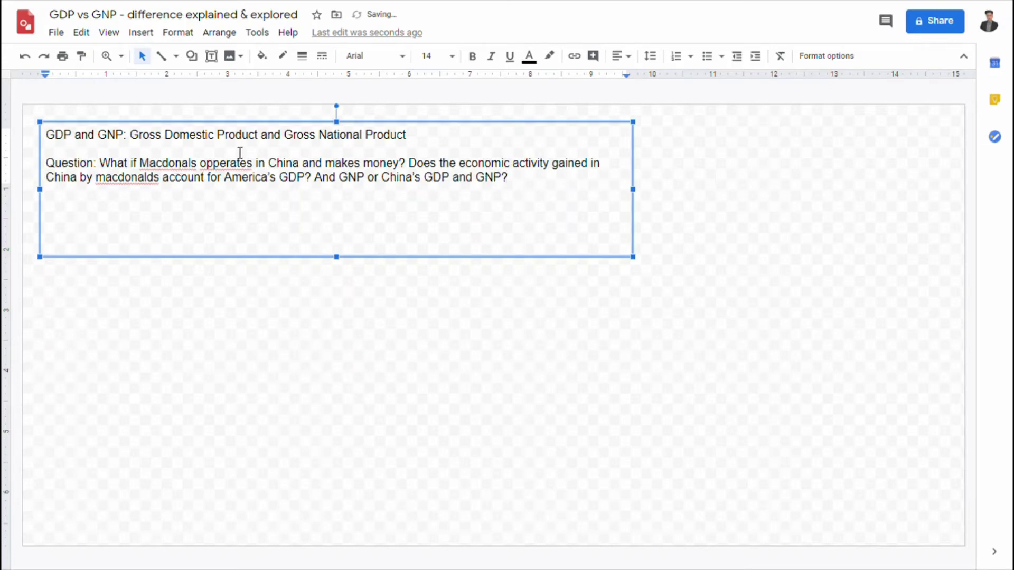
Step: Correct Macdonals, opperates and macdonalds to Mcdonald's, operates and mcdonald's using spelling suggestions
{"action": "right_click", "coordinate": [170, 167]}
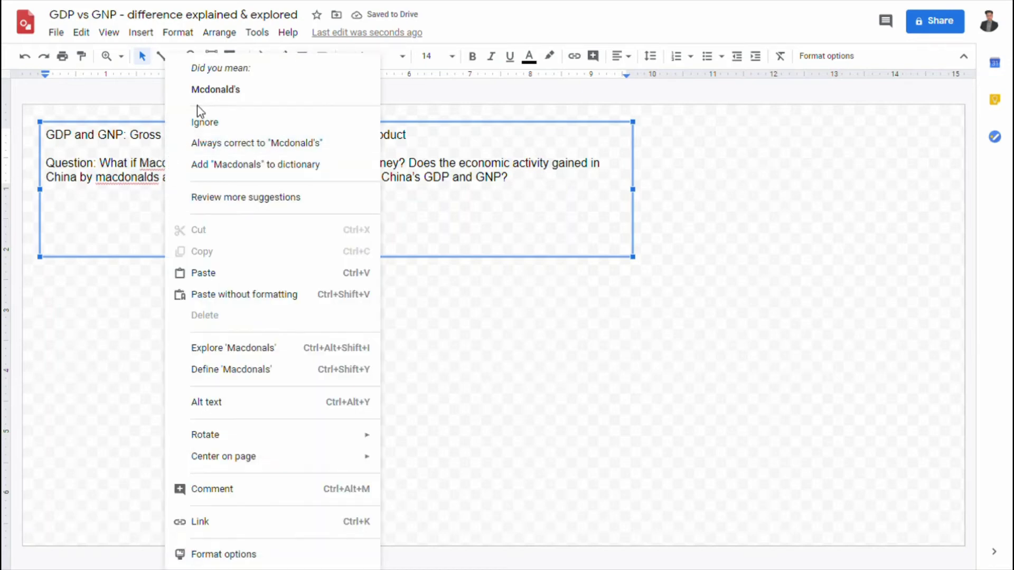
{"action": "left_click", "coordinate": [218, 93]}
{"action": "right_click", "coordinate": [216, 164]}
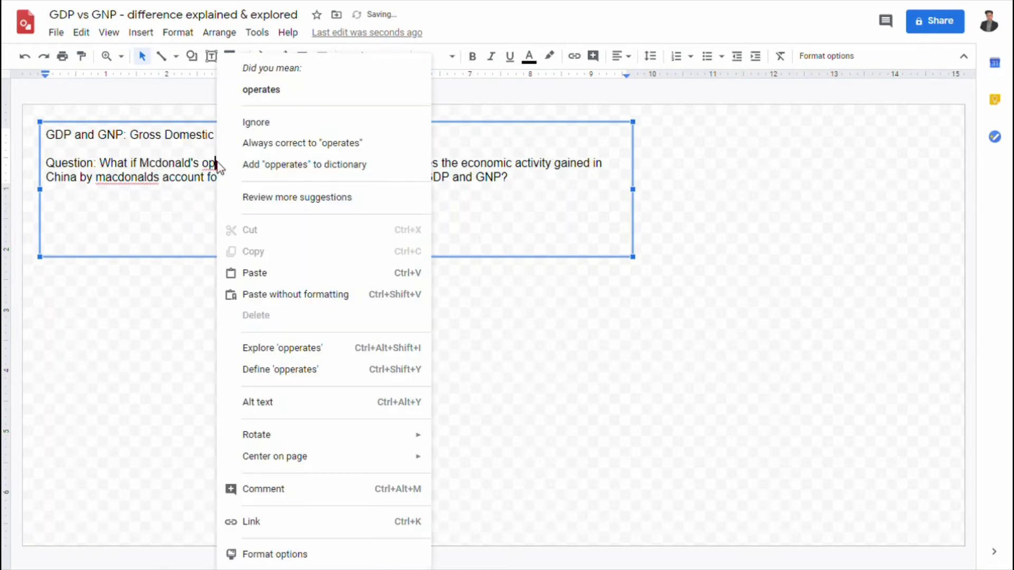
{"action": "left_click", "coordinate": [307, 90]}
{"action": "right_click", "coordinate": [126, 177]}
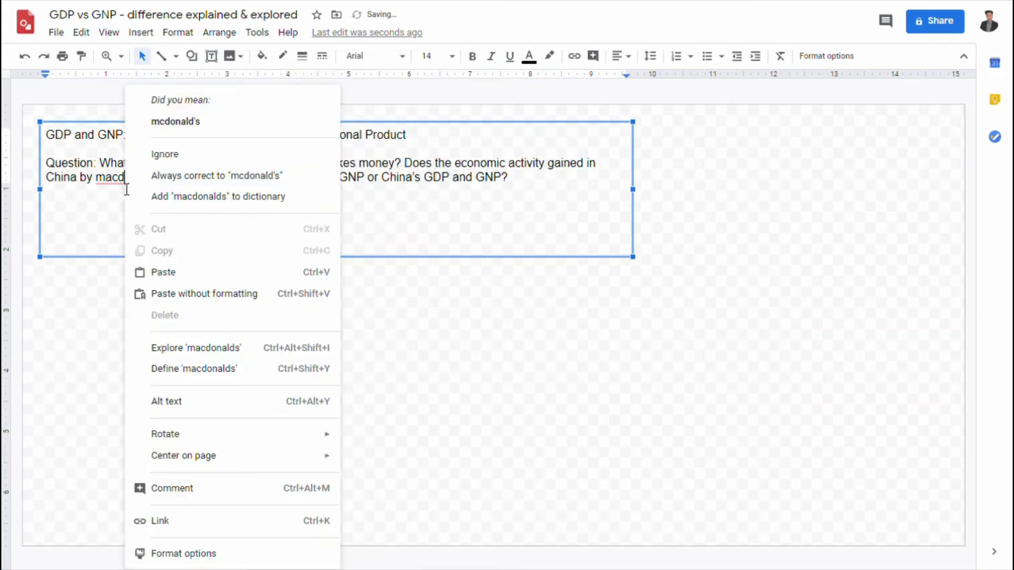
{"action": "left_click", "coordinate": [175, 123]}
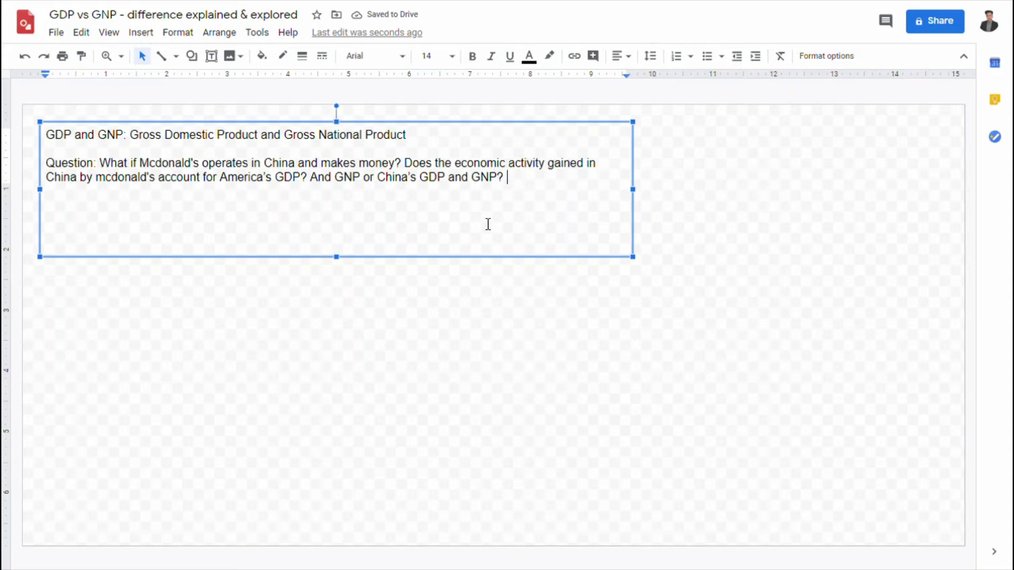
Step: Begin the 'ANS:' line: Mcdonalds' China activity is accounted for in China's GDP, not America's GDP
{"action": "key", "text": "Return"}
{"action": "type", "text": "ANS: "}
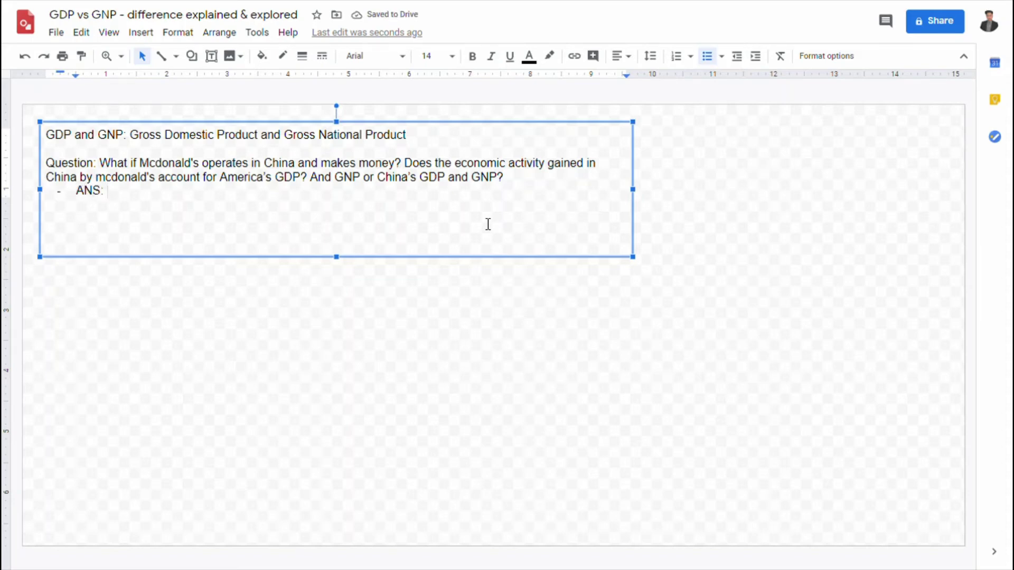
{"action": "type", "text": "The "}
{"action": "type", "text": "economic a"}
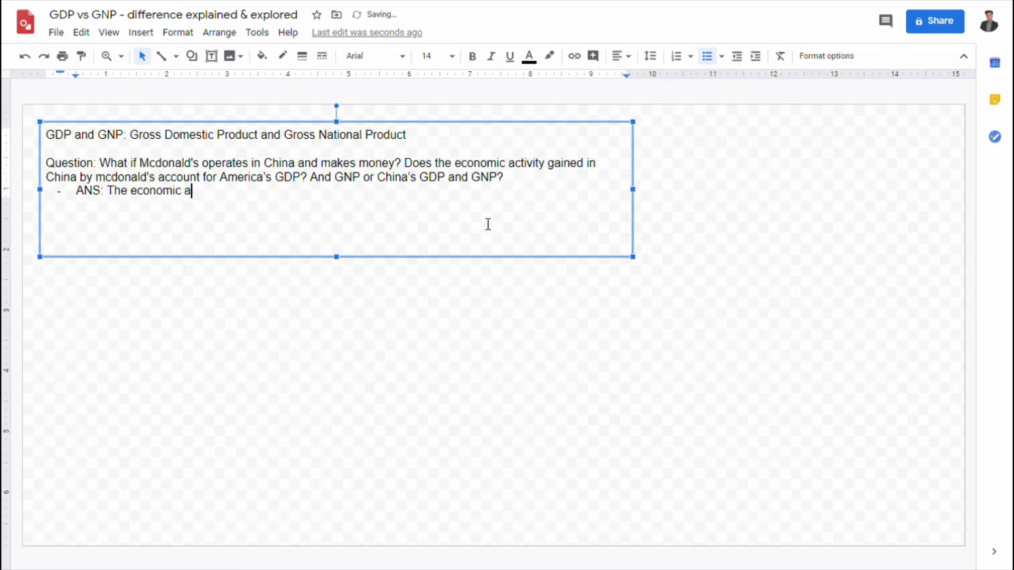
{"action": "type", "text": "ctivity of Mc"}
{"action": "type", "text": "donalds "}
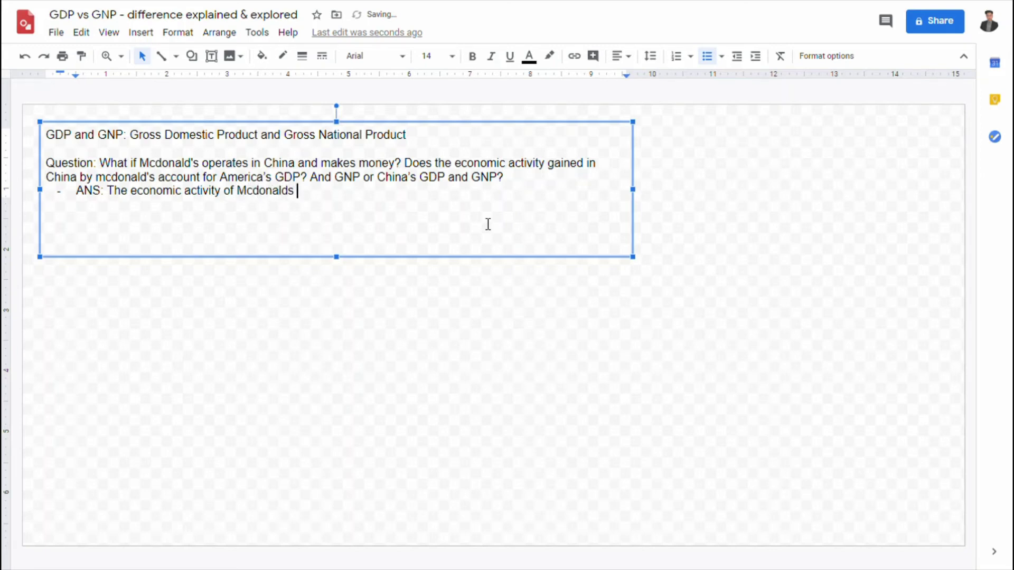
{"action": "type", "text": "in China a"}
{"action": "key", "text": "BackSpace"}
{"action": "type", "text": "is account"}
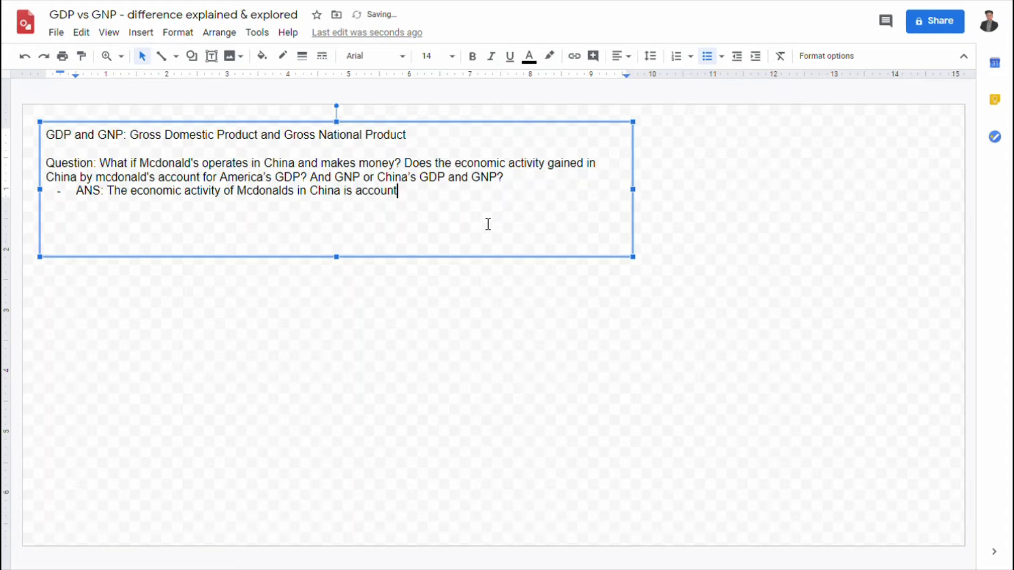
{"action": "type", "text": "ed for in China"}
{"action": "type", "text": "'s GDP and not CA"}
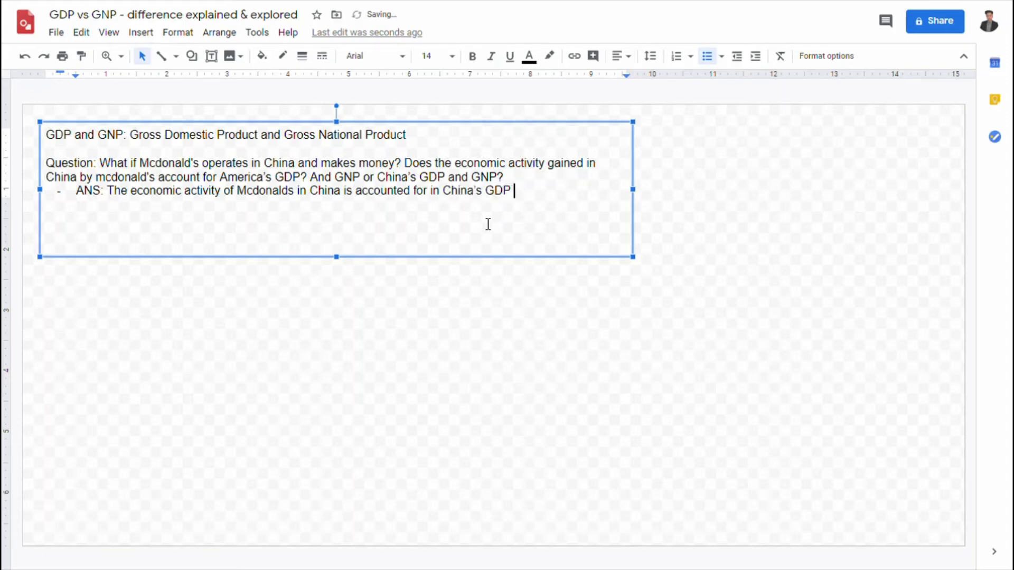
{"action": "key", "text": "BackSpace"}
{"action": "key", "text": "BackSpace"}
{"action": "type", "text": "Amer"}
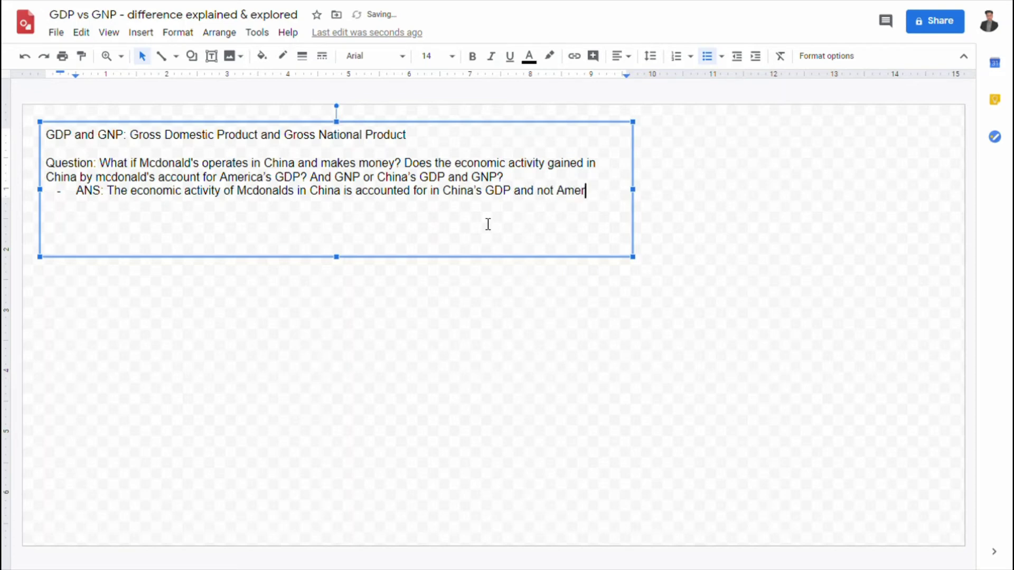
{"action": "type", "text": "ica's GDP"}
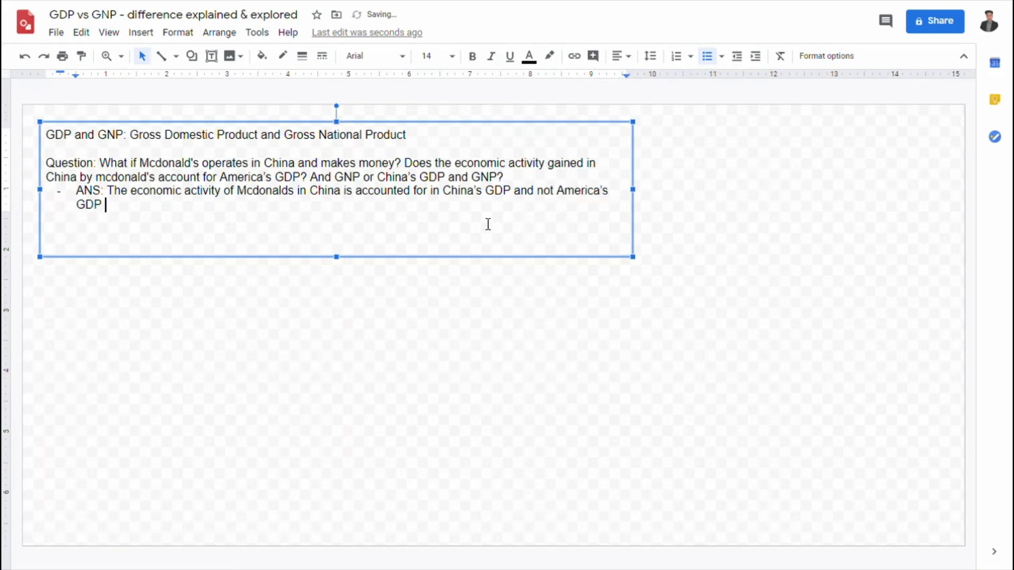
Step: Continue the answer: this activity is accounted for in America's GNP and not China's GNP
{"action": "key", "text": "Return"}
{"action": "key", "text": "Return"}
{"action": "key", "text": "BackSpace"}
{"action": "type", "text": "; while the"}
{"action": "type", "text": "GNP"}
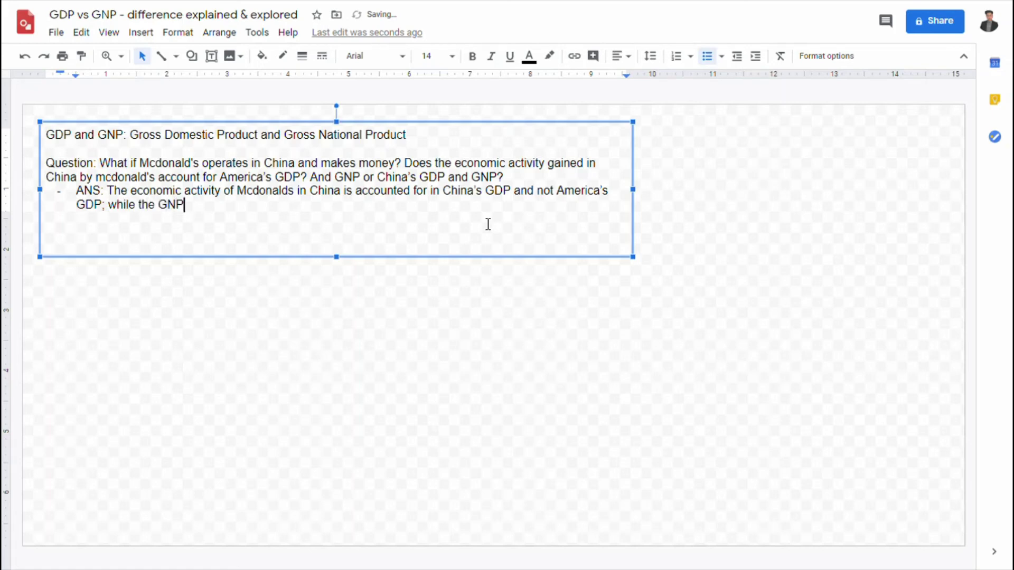
{"action": "type", "text": "is"}
{"action": "key", "text": "BackSpace"}
{"action": "key", "text": "BackSpace"}
{"action": "type", "text": "for this economic ac"}
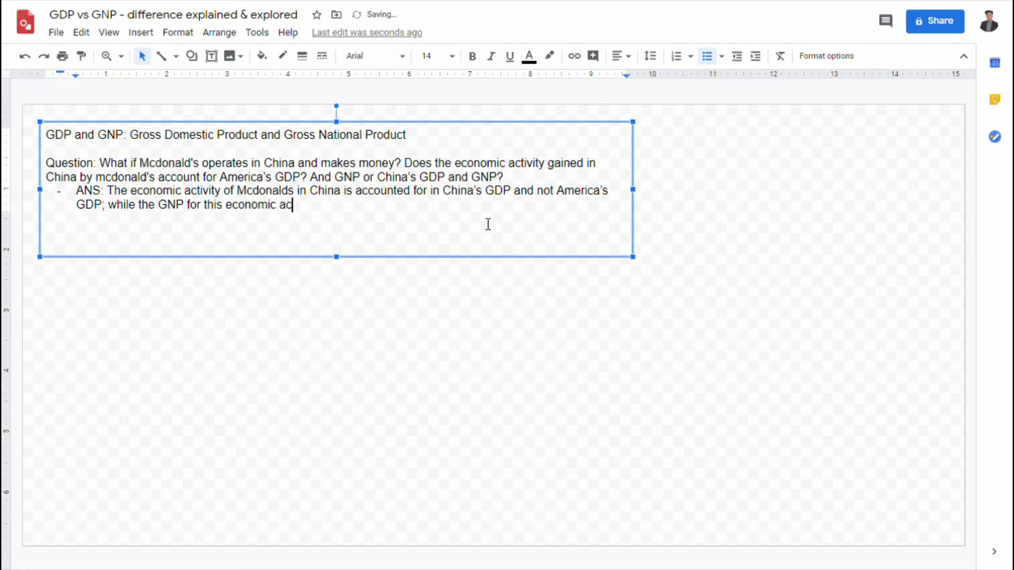
{"action": "type", "text": "tivity is accou"}
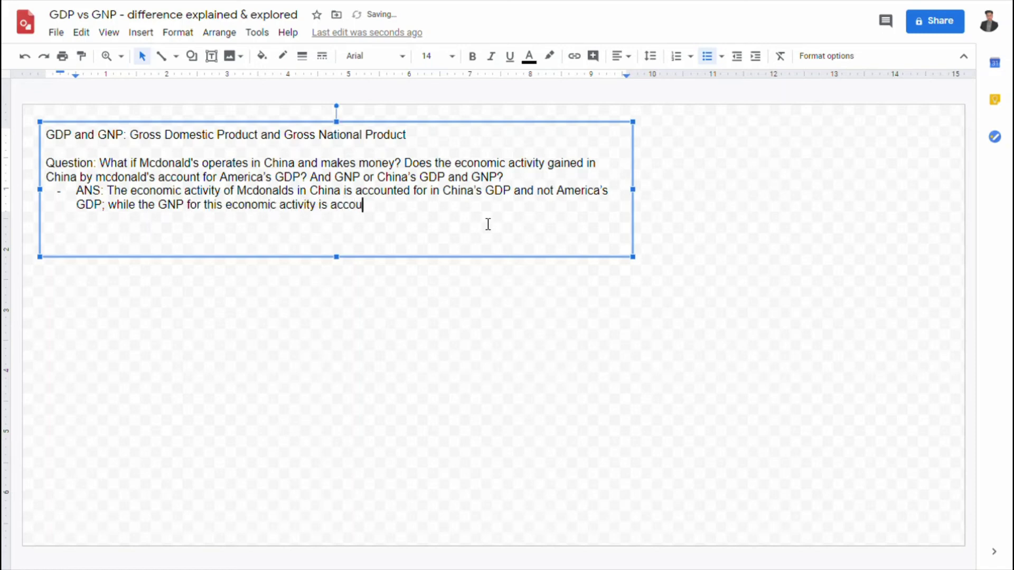
{"action": "type", "text": "nted for in "}
{"action": "type", "text": "Ame"}
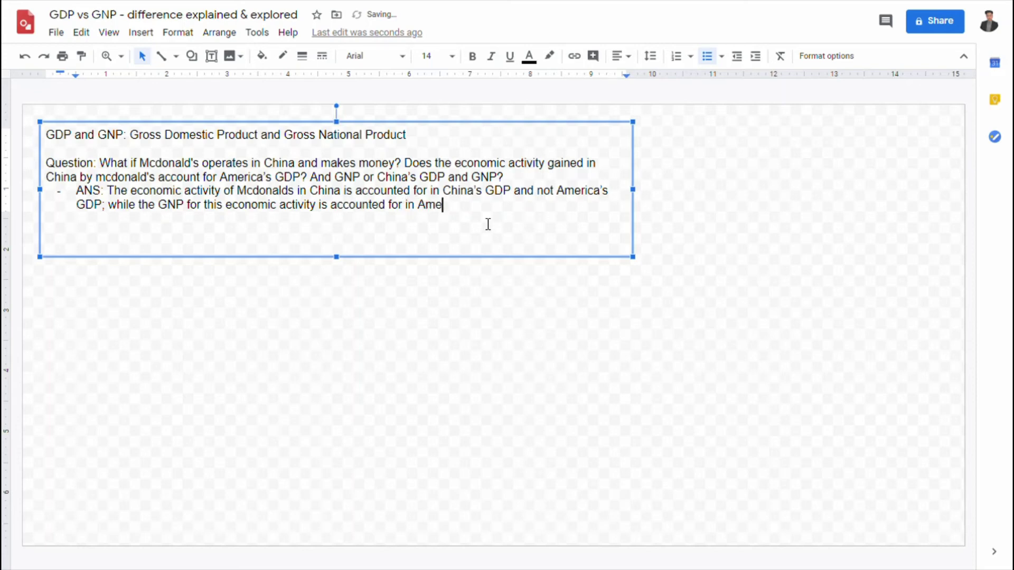
{"action": "type", "text": "rica's GNP an"}
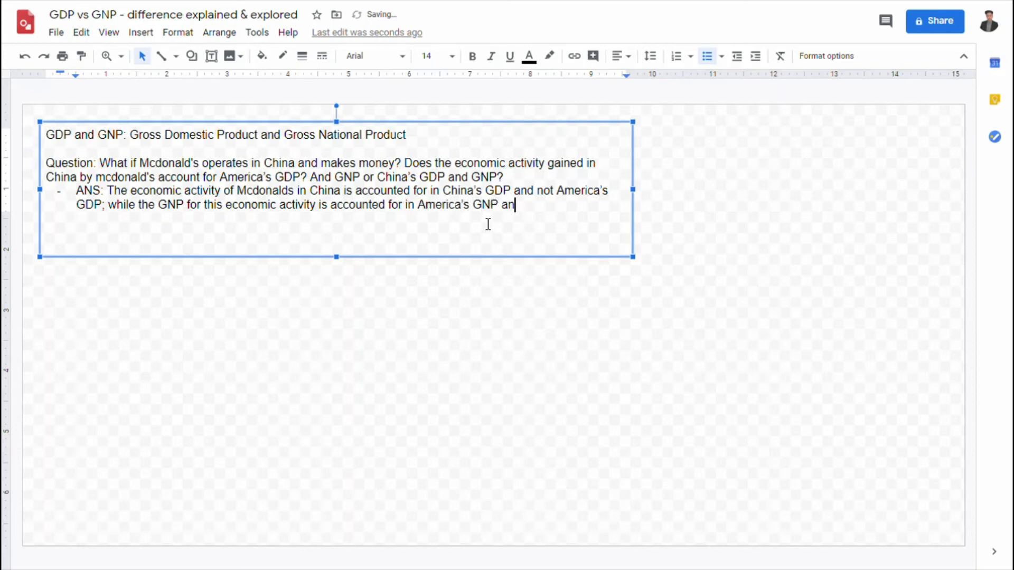
{"action": "type", "text": "d not ch"}
{"action": "key", "text": "BackSpace"}
{"action": "key", "text": "BackSpace"}
{"action": "key", "text": "BackSpace"}
{"action": "type", "text": "China's G"}
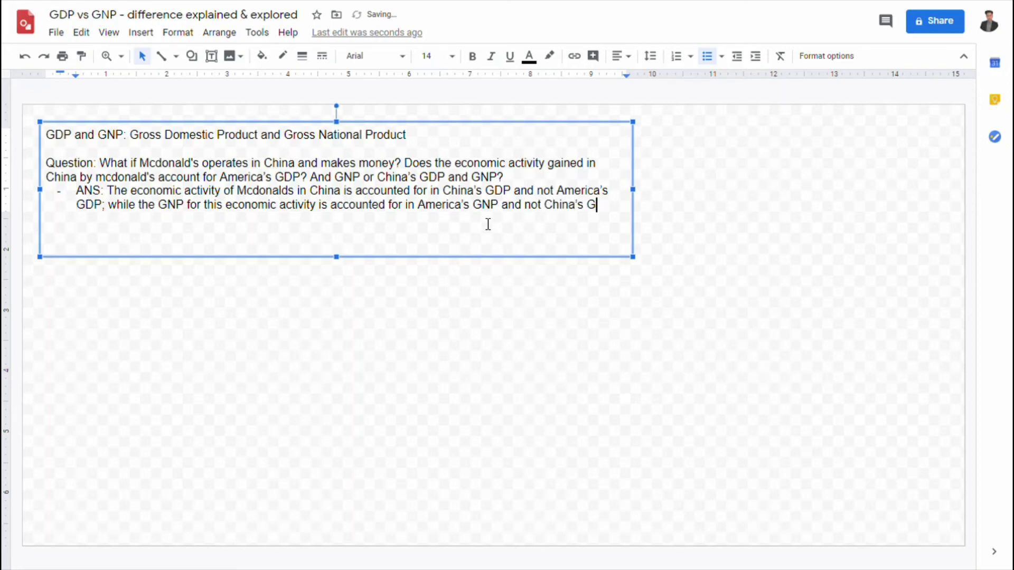
{"action": "type", "text": "NP."}
Step: Set all the question-and-answer text to font size 24
{"action": "key", "text": "ctrl+a"}
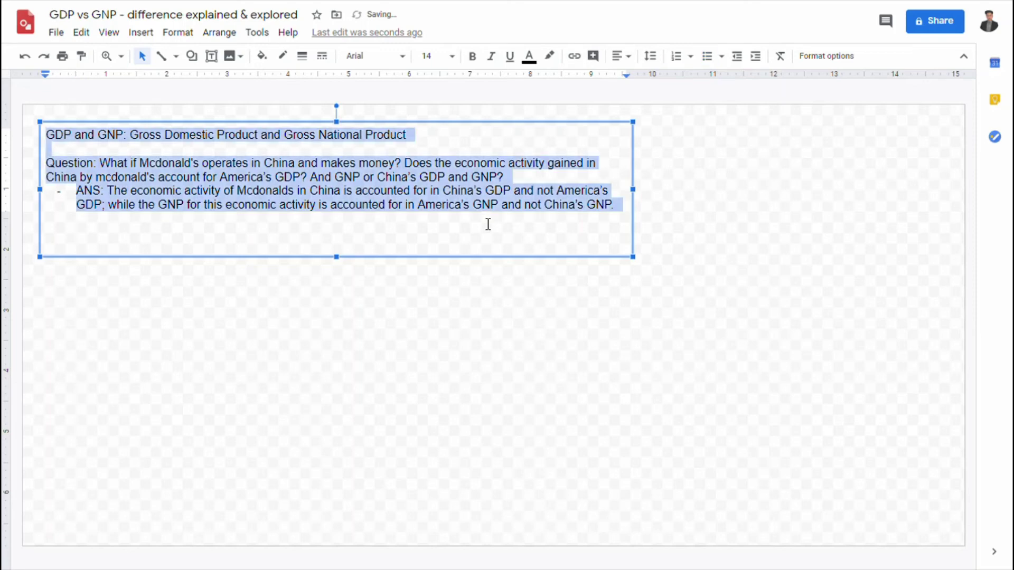
{"action": "left_click", "coordinate": [453, 57]}
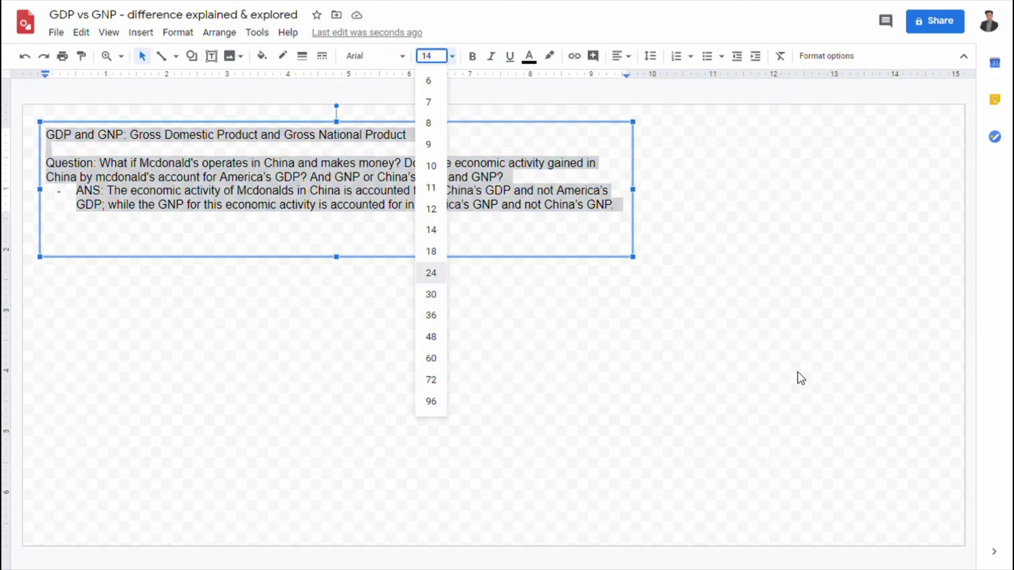
{"action": "key", "text": "Return"}
{"action": "left_click", "coordinate": [645, 308]}
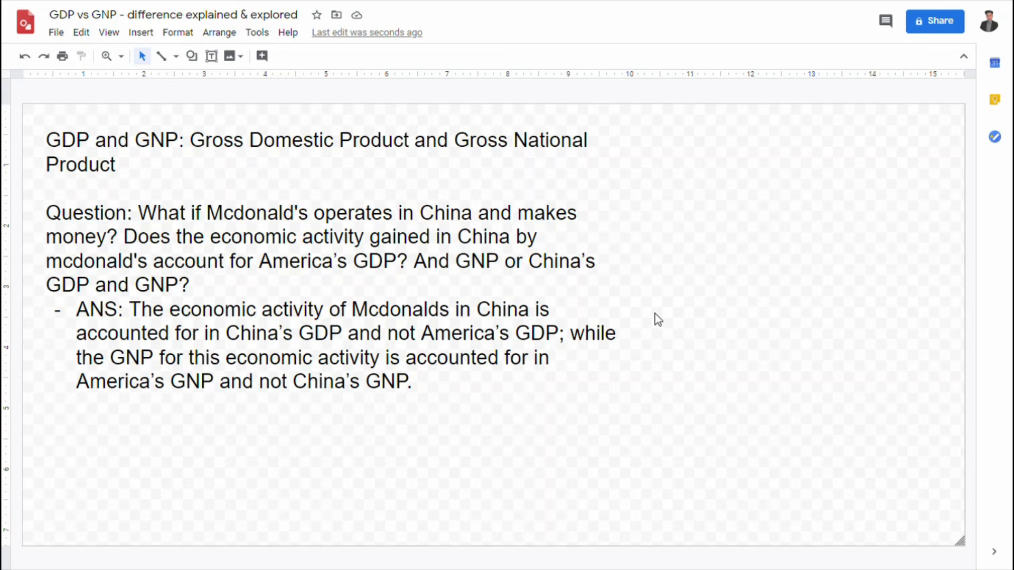
Step: Stretch the text box downward to fit the enlarged text
{"action": "left_click", "coordinate": [473, 367]}
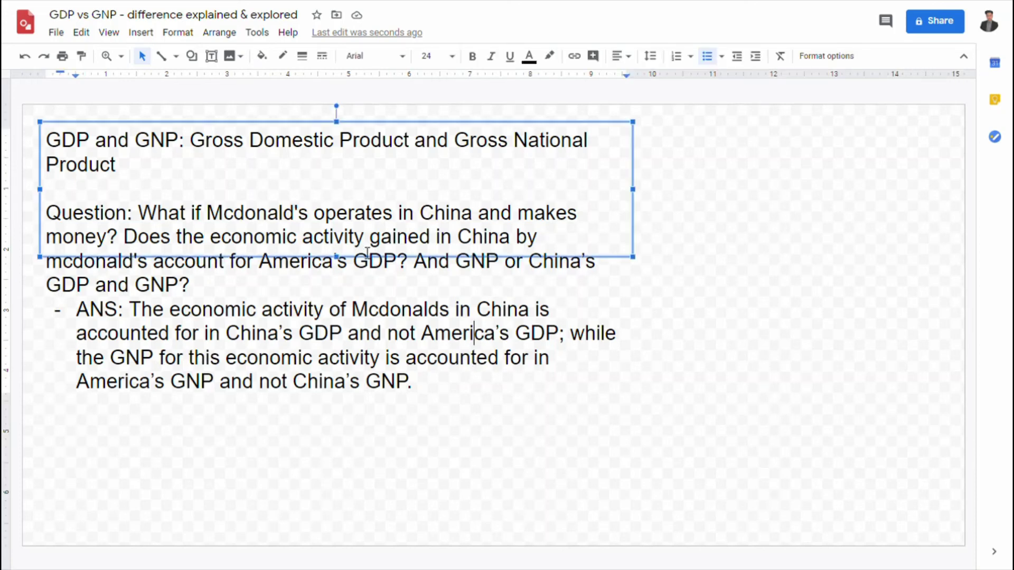
{"action": "left_click_drag", "start_coordinate": [336, 256], "coordinate": [326, 440]}
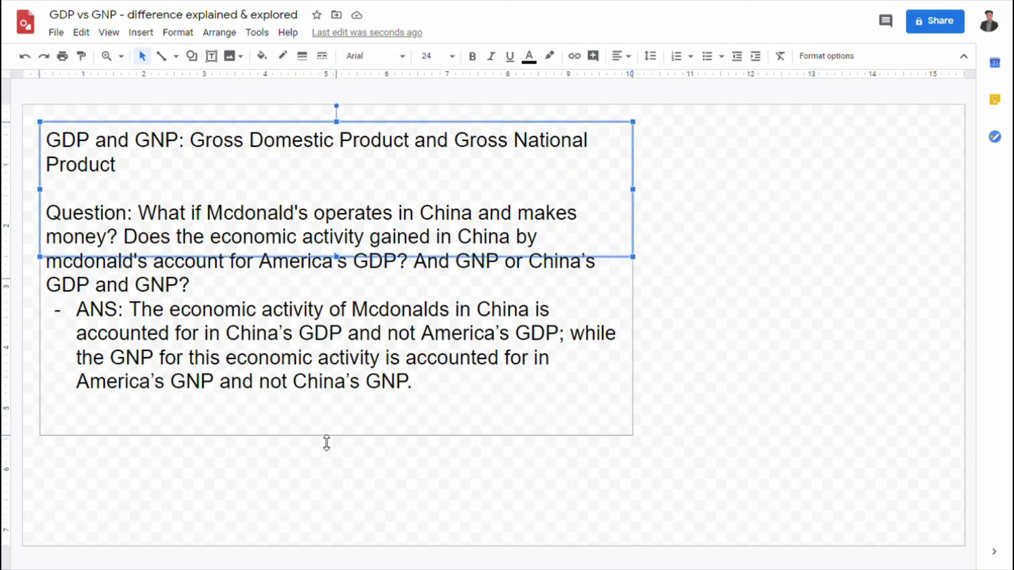
{"action": "left_click", "coordinate": [772, 389]}
Step: Draw a text box on the right reading '-> GDP has to do with physical locations,'
{"action": "left_click", "coordinate": [212, 56]}
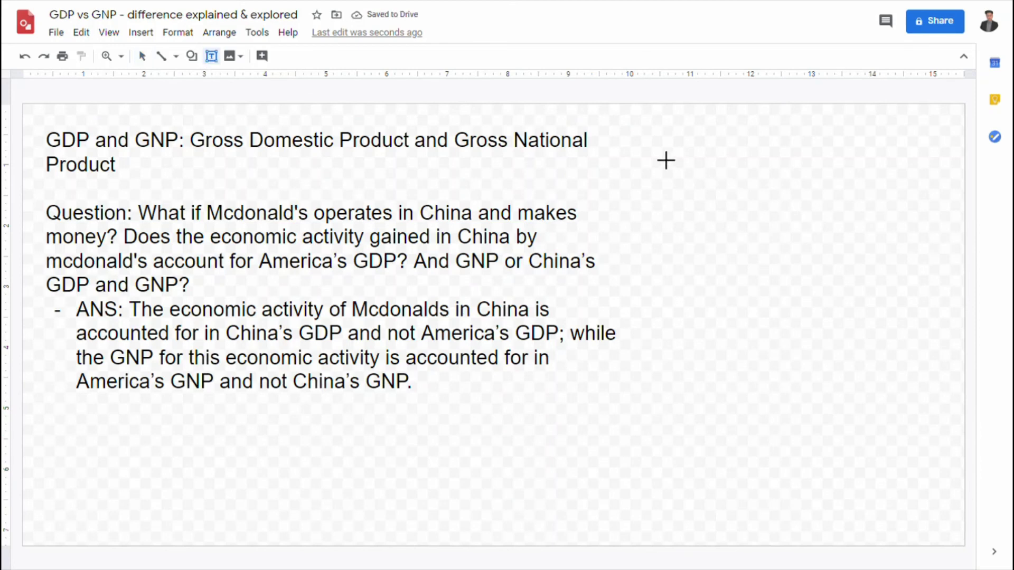
{"action": "mouse_move", "coordinate": [665, 159]}
{"action": "left_mouse_down"}
{"action": "mouse_move", "coordinate": [929, 280]}
{"action": "mouse_move", "coordinate": [974, 317]}
{"action": "mouse_move", "coordinate": [962, 316]}
{"action": "left_mouse_up"}
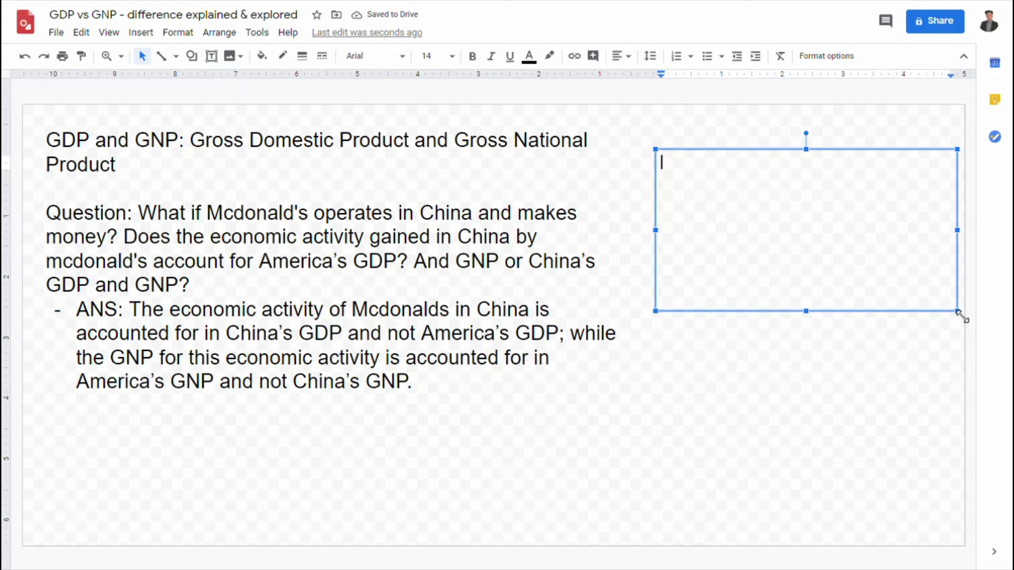
{"action": "type", "text": "->"}
{"action": "type", "text": " GDP "}
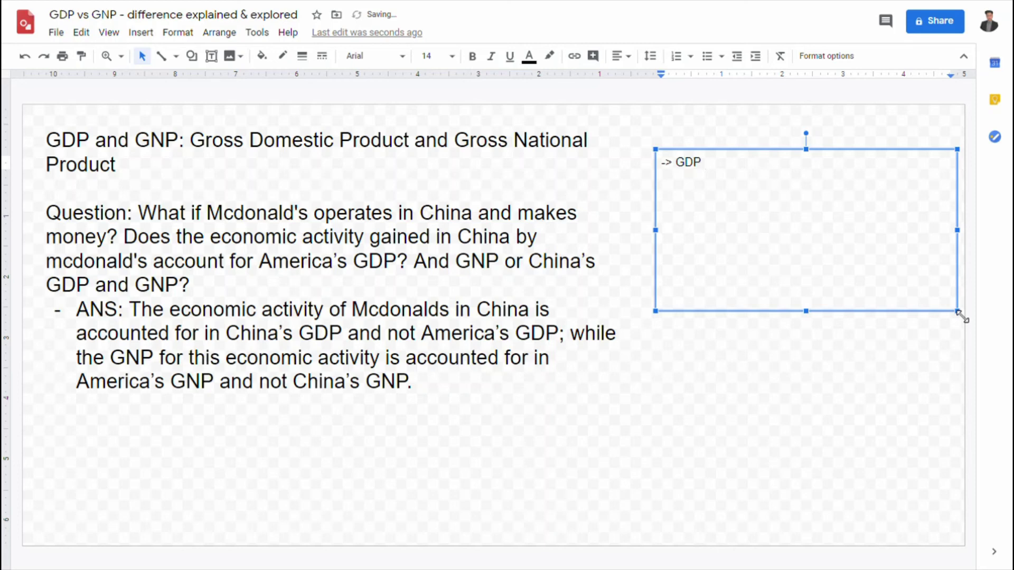
{"action": "type", "text": "has to lo"}
{"action": "key", "text": "BackSpace"}
{"action": "key", "text": "BackSpace"}
{"action": "type", "text": "do with physic"}
{"action": "type", "text": "al locations,"}
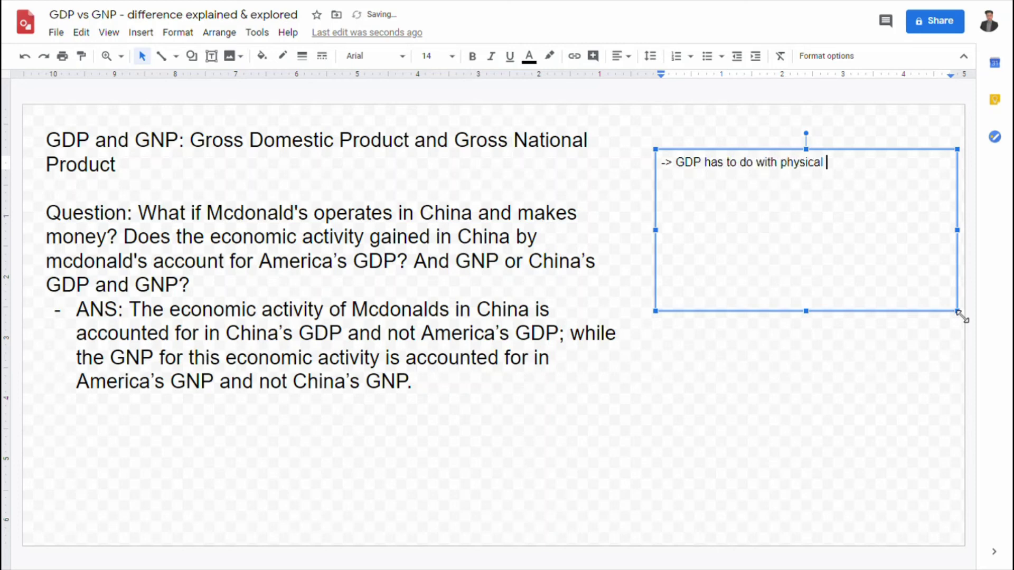
Step: Add the second line '-> While GNP has to do with the flag the comapny has'
{"action": "key", "text": "Return"}
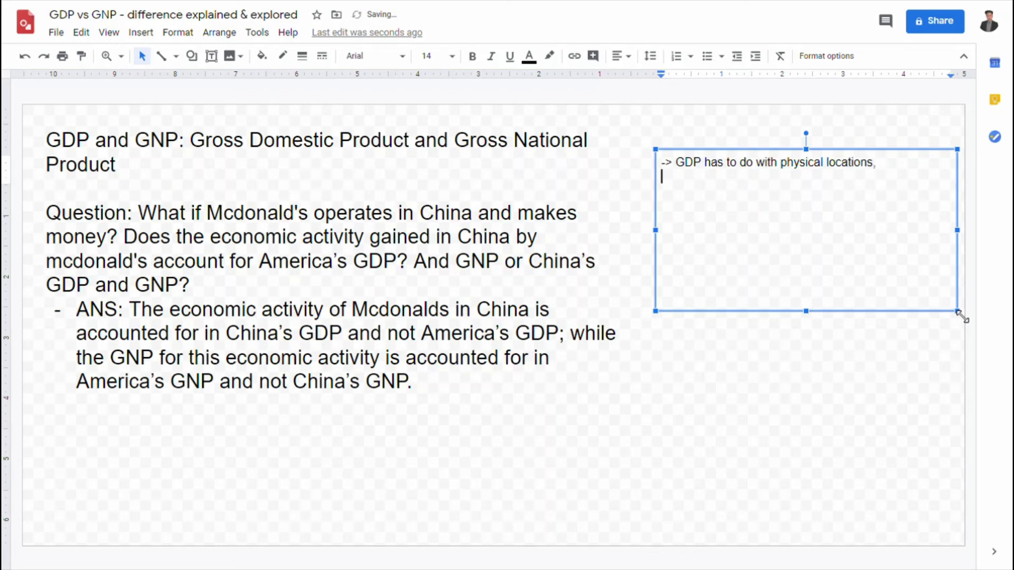
{"action": "type", "text": "-> Wgu"}
{"action": "key", "text": "BackSpace"}
{"action": "key", "text": "BackSpace"}
{"action": "type", "text": "hil"}
{"action": "key", "text": "BackSpace"}
{"action": "key", "text": "BackSpace"}
{"action": "type", "text": "ile GDP"}
{"action": "key", "text": "BackSpace"}
{"action": "key", "text": "BackSpace"}
{"action": "type", "text": "NP has to th"}
{"action": "key", "text": "BackSpace"}
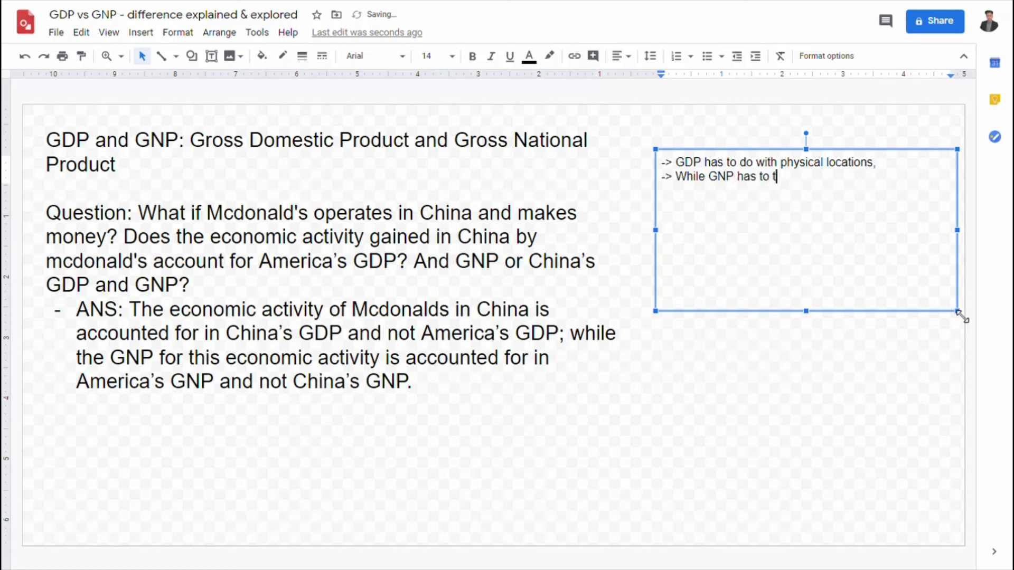
{"action": "key", "text": "BackSpace"}
{"action": "type", "text": "do with the flag "}
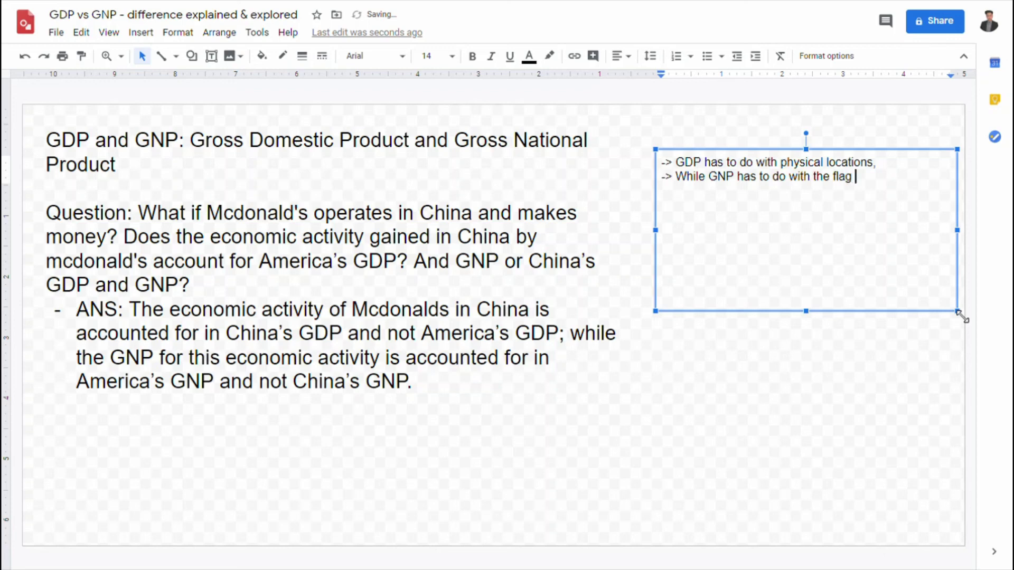
{"action": "type", "text": "the comapny "}
{"action": "type", "text": "has"}
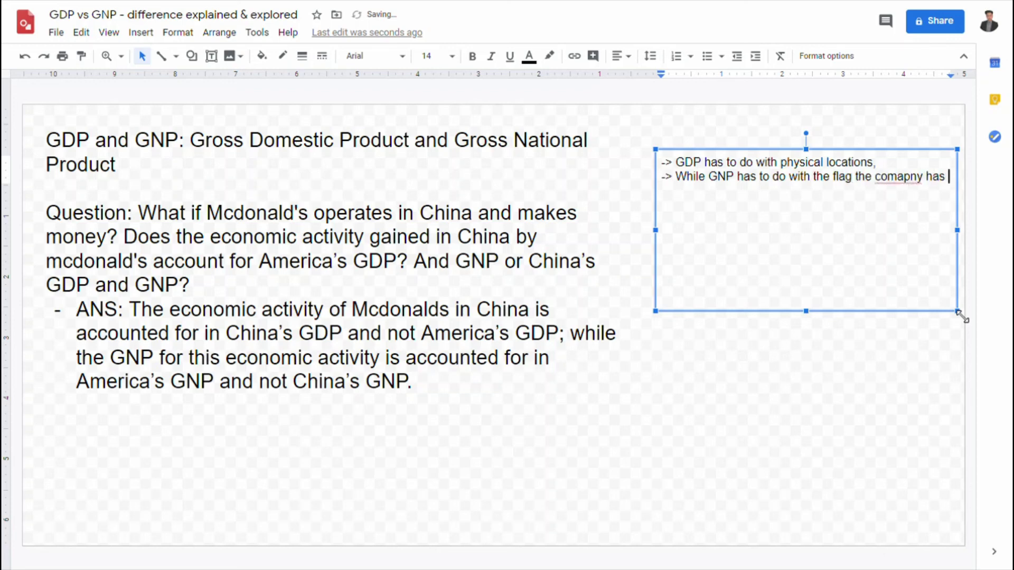
Step: Correct 'comapny' to 'company' and add the line 'GNI = GDP + Net property income from abroad'
{"action": "right_click", "coordinate": [900, 185]}
{"action": "left_click", "coordinate": [996, 103]}
{"action": "key", "text": "Return"}
{"action": "key", "text": "Return"}
{"action": "key", "text": "Return"}
{"action": "key", "text": "Return"}
{"action": "type", "text": "GNI "}
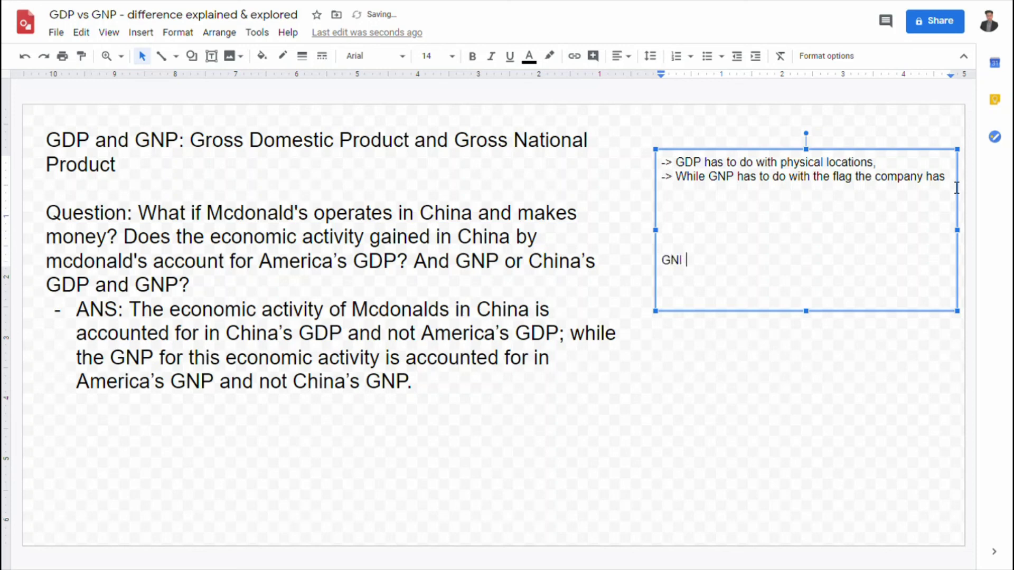
{"action": "type", "text": "= GDP "}
{"action": "type", "text": "+ Net "}
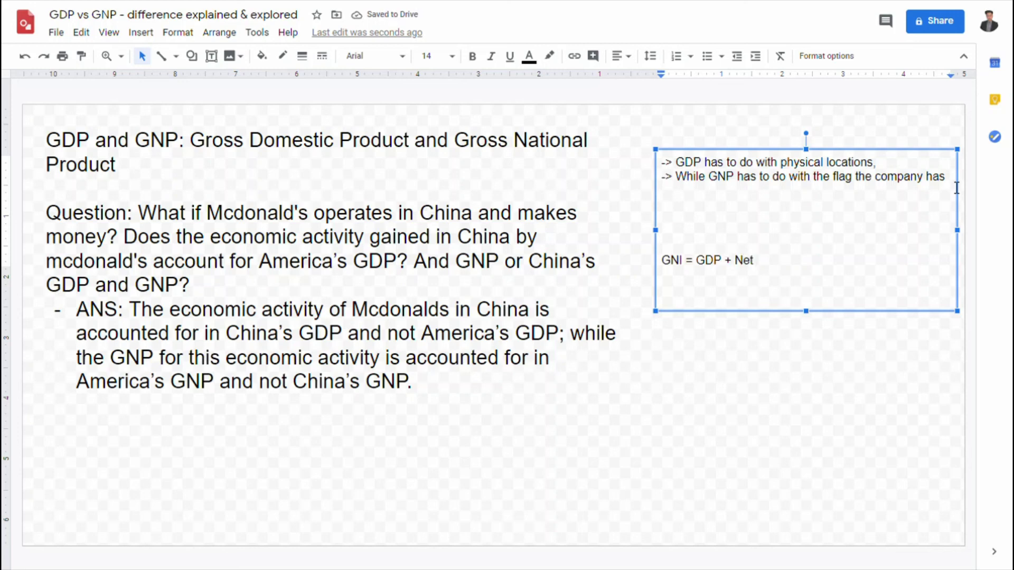
{"action": "type", "text": "property income fr"}
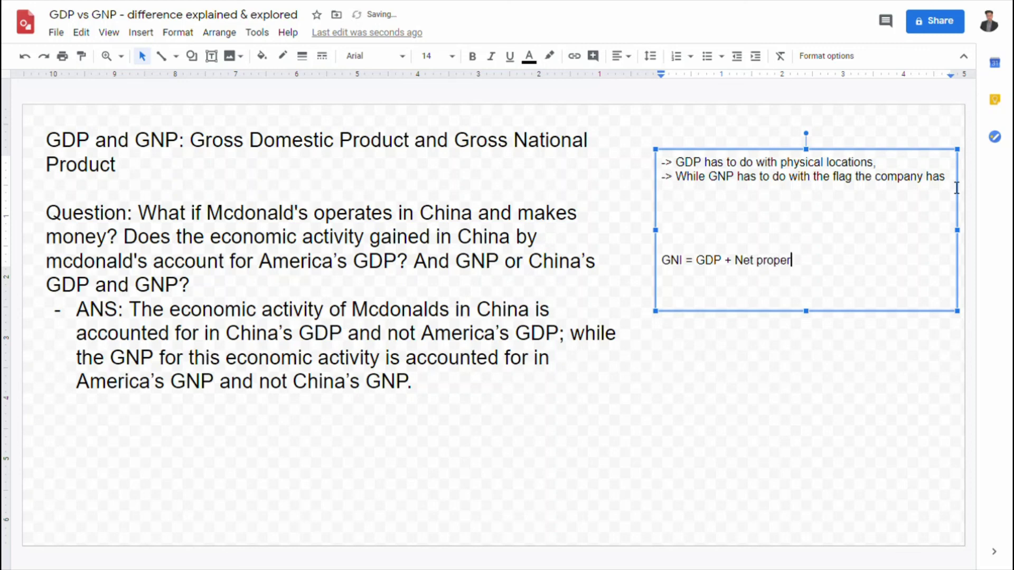
{"action": "type", "text": "om a"}
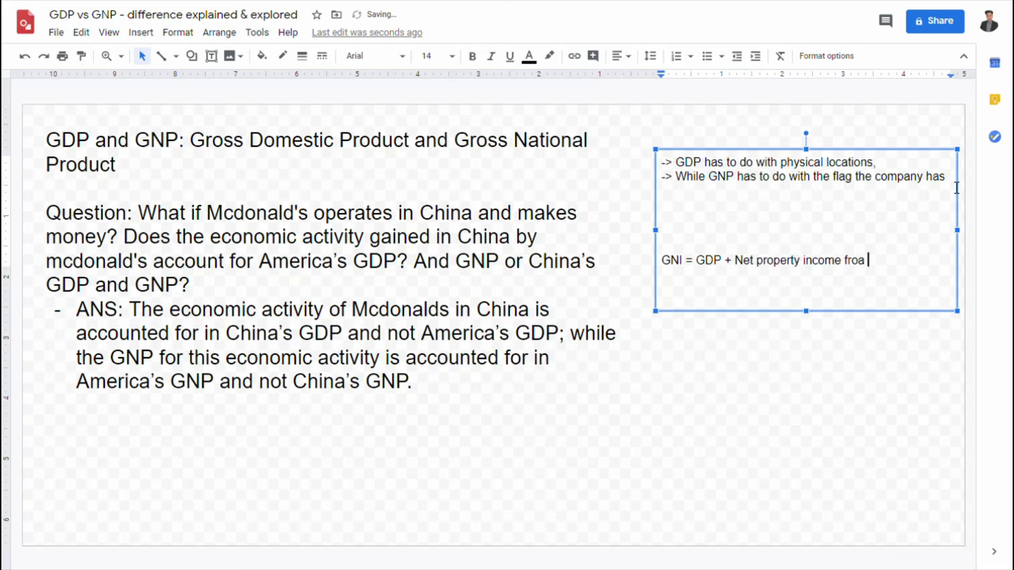
{"action": "type", "text": "broad"}
{"action": "key", "text": "Home"}
{"action": "left_click", "coordinate": [894, 409]}
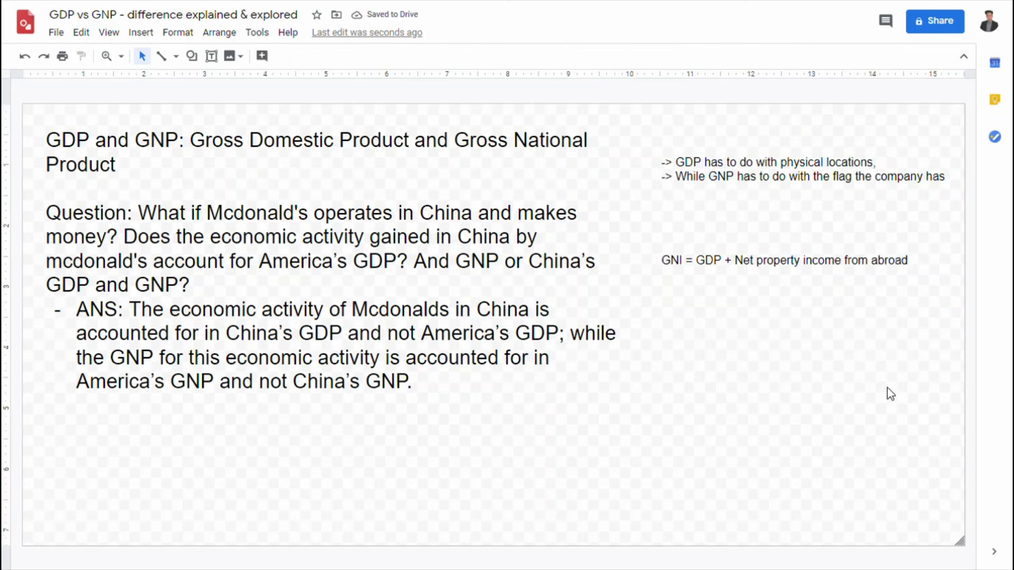